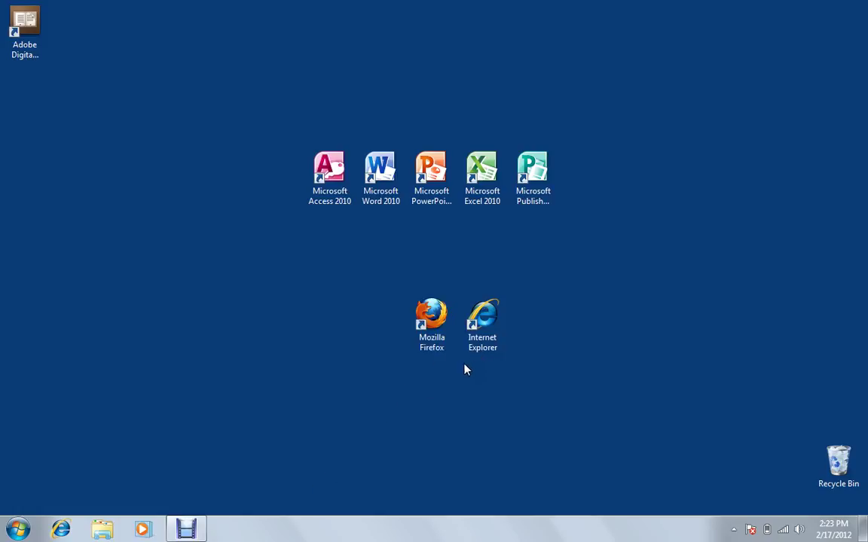
- Launch Firefox and load the Lockport Public Library home page at lockportlibrary.org
double_click(431, 321)
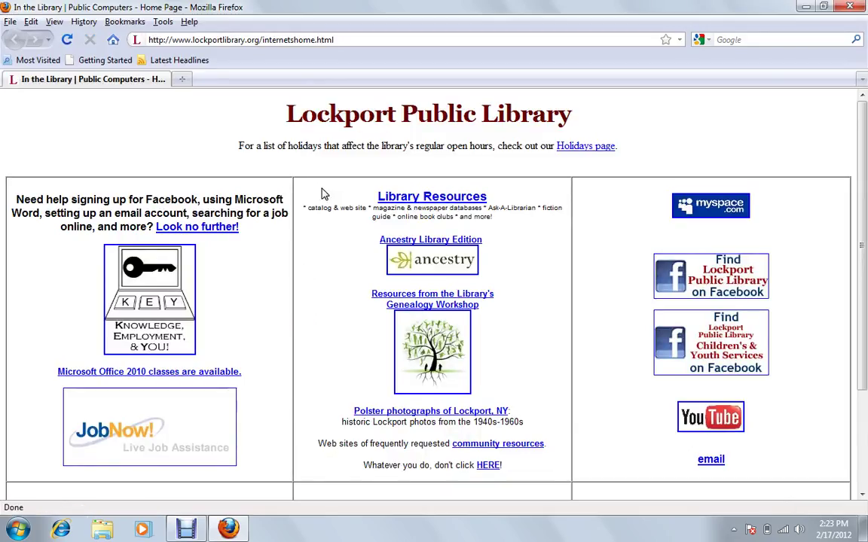
click(302, 40)
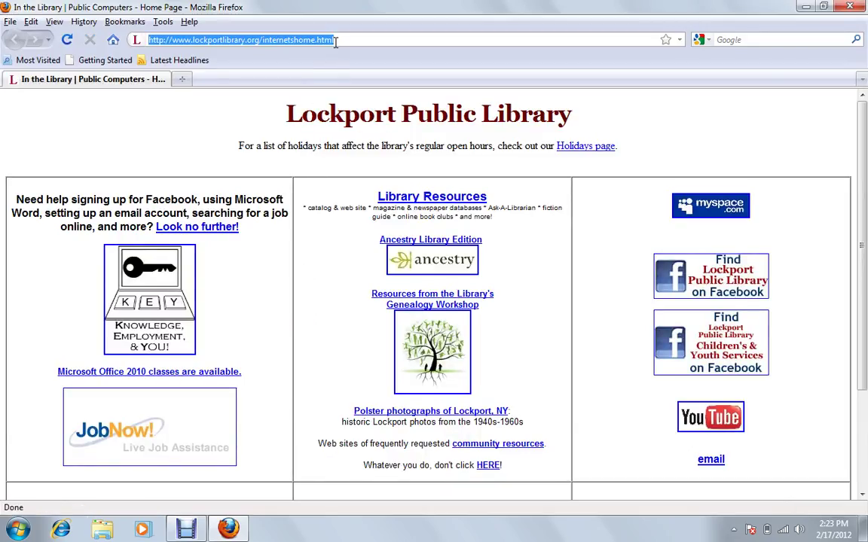
text(lockport)
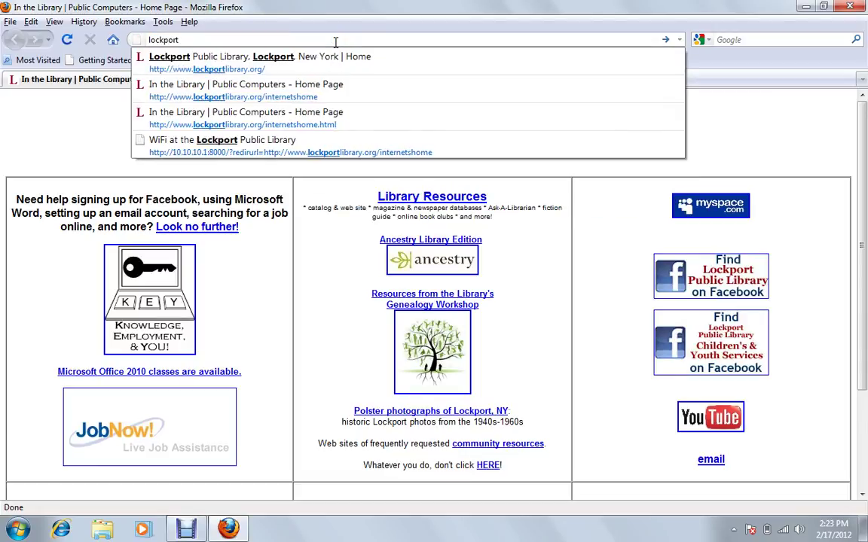
key(Down)
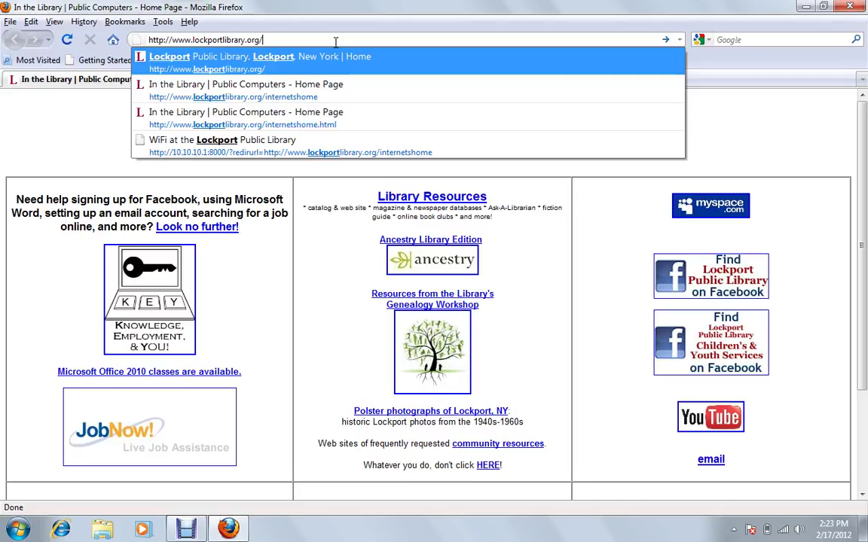
key(Return)
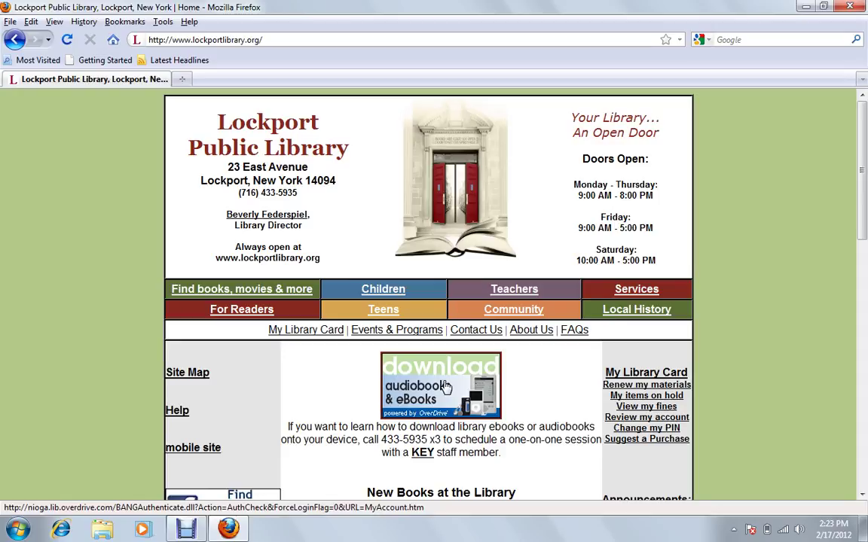
- Go to the library's eBook and audiobook download site and leave the 'Only Available Copies' filter off
click(446, 386)
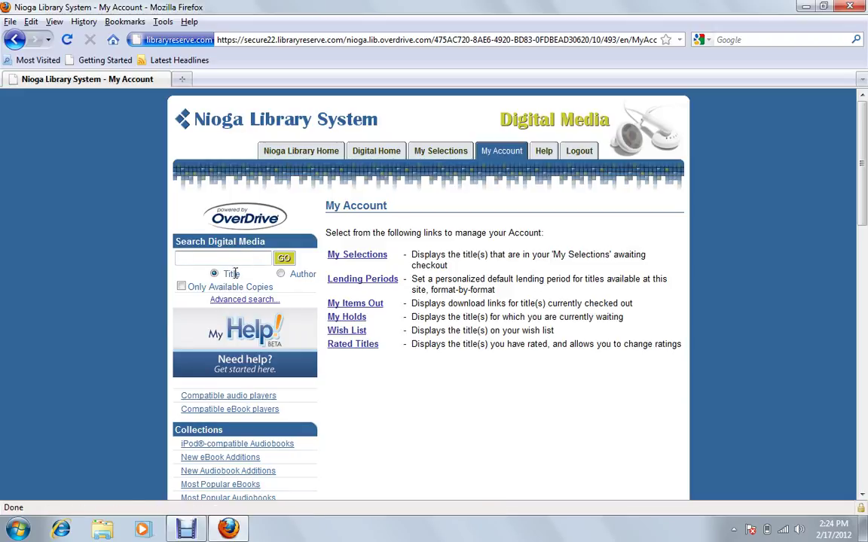
click(260, 259)
click(181, 290)
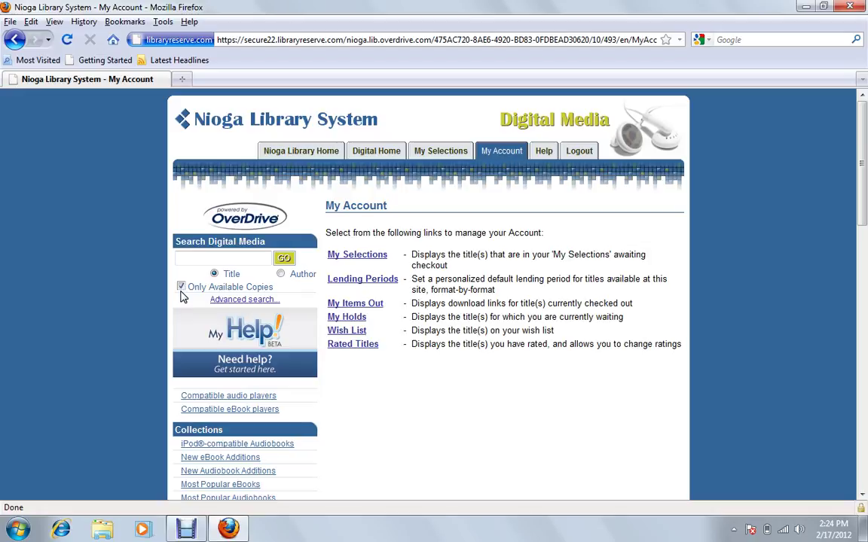
click(181, 288)
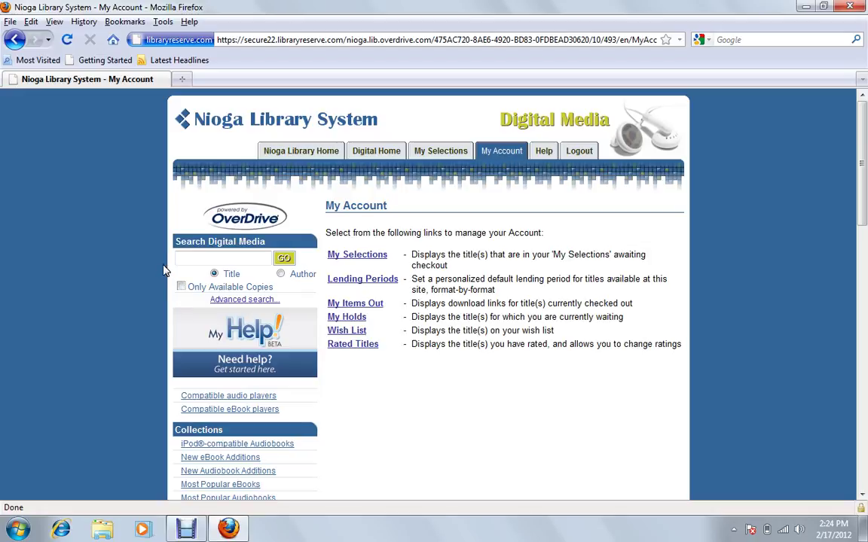
- Switch to the Digital Home page and scroll down to the eBook Fiction collections
click(375, 153)
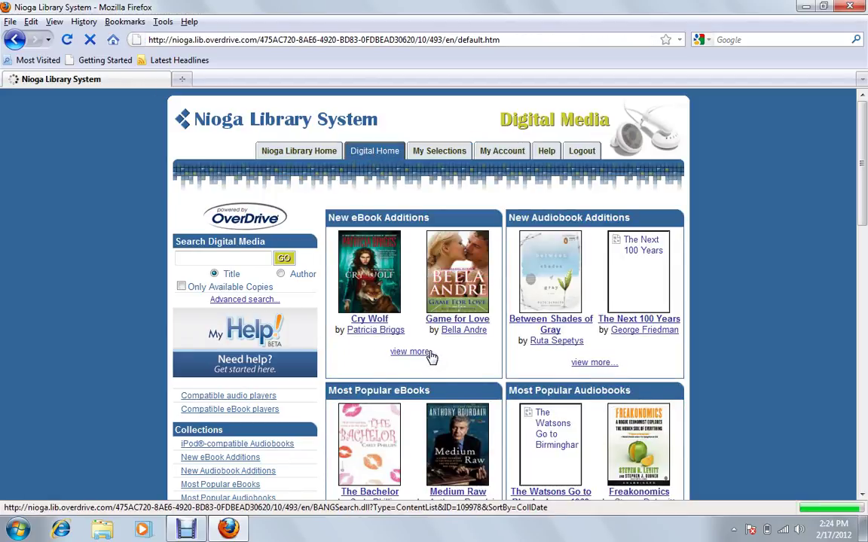
scroll(405, 388, down, 2)
scroll(398, 332, down, 4)
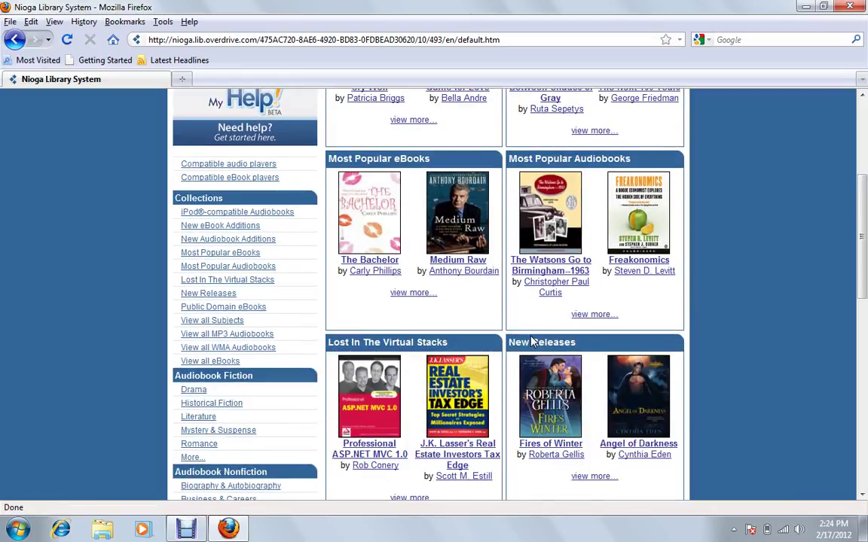
scroll(111, 249, up, 4)
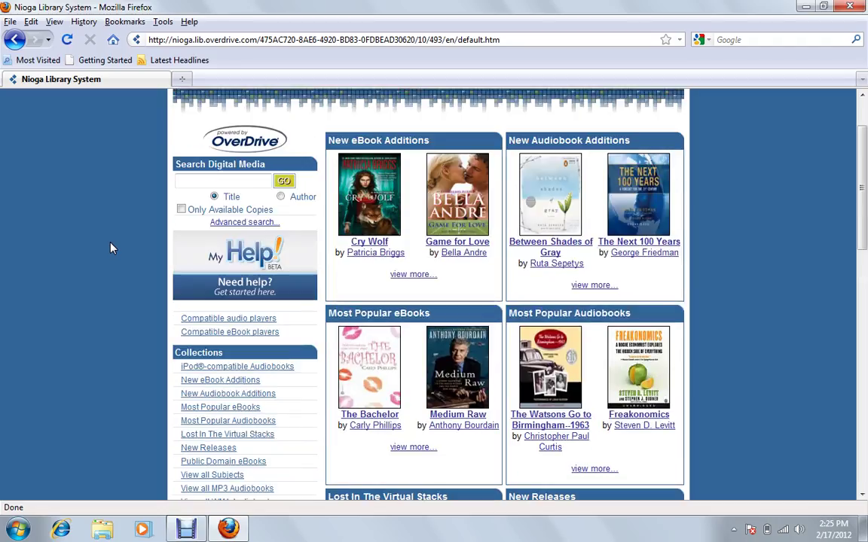
scroll(111, 248, down, 6)
scroll(110, 248, down, 8)
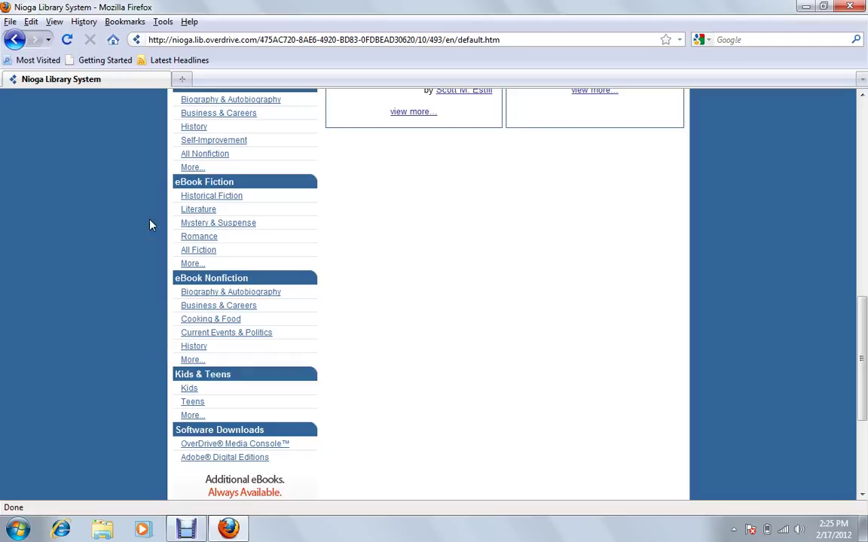
- Browse the Historical Fiction eBooks and sort the 196 results by author
click(197, 198)
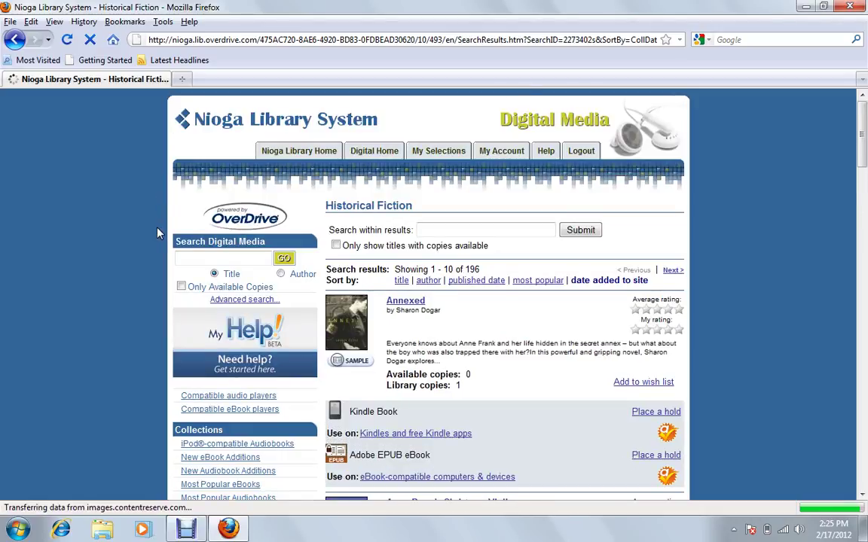
scroll(158, 233, down, 7)
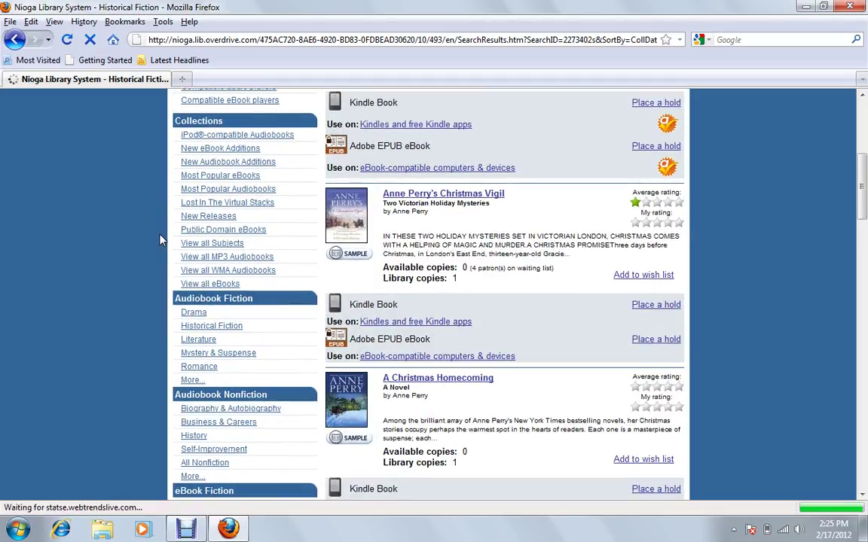
scroll(159, 240, up, 5)
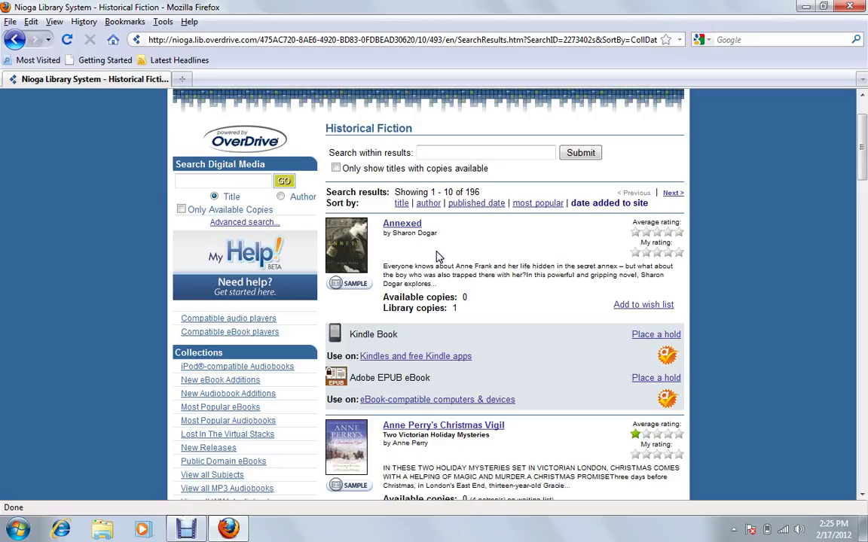
click(401, 203)
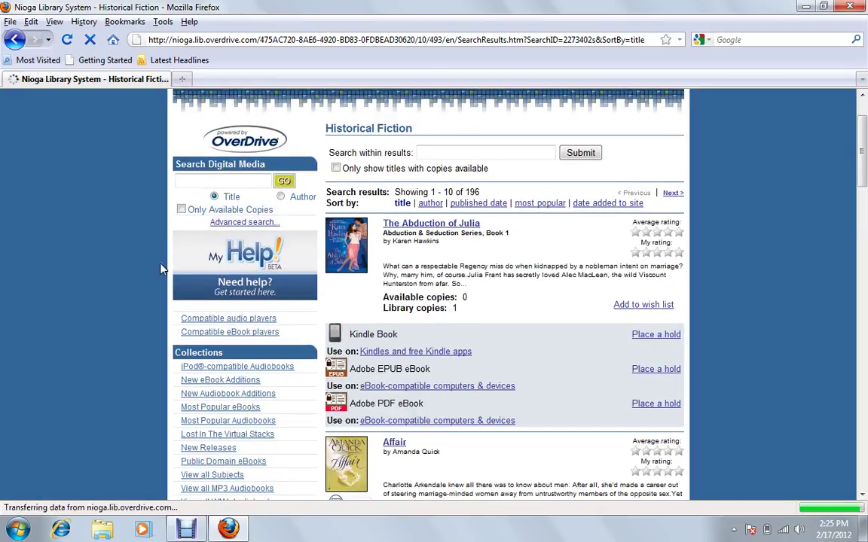
click(428, 204)
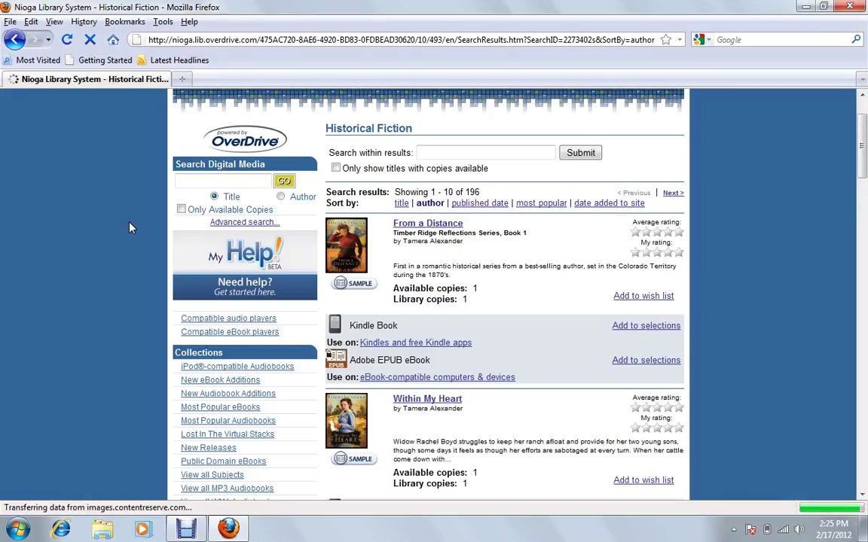
scroll(134, 222, down, 10)
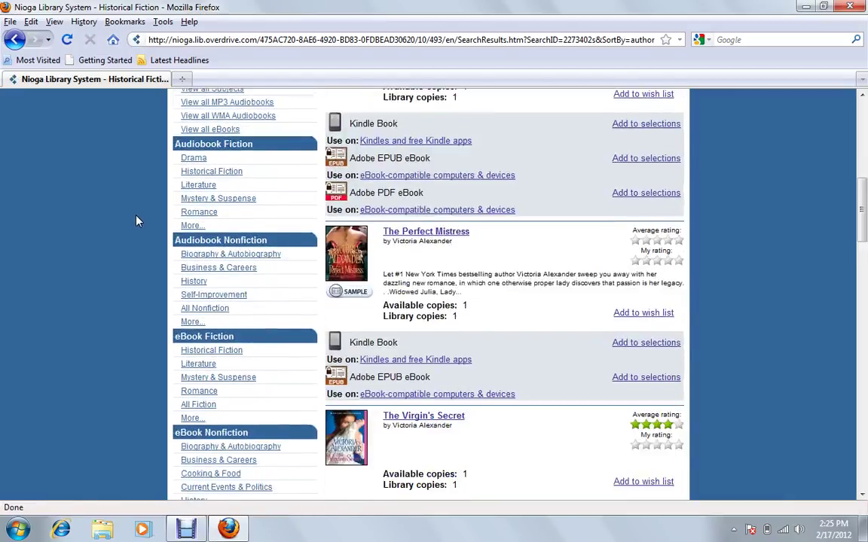
scroll(137, 219, down, 7)
scroll(137, 218, up, 13)
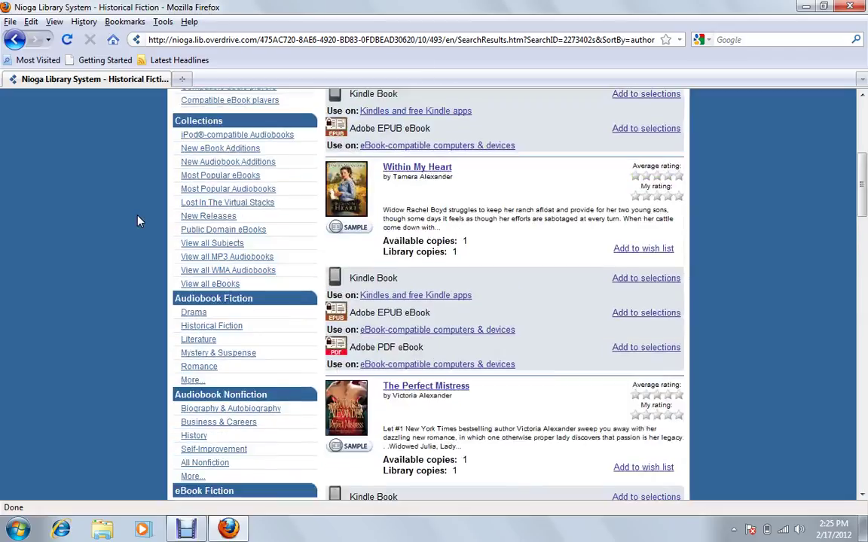
scroll(137, 221, up, 3)
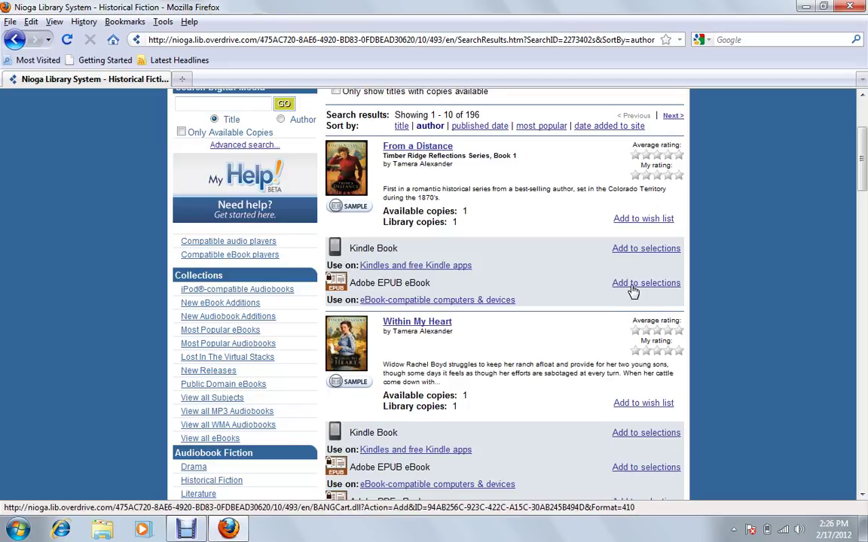
- Add the Adobe EPUB edition of 'From a Distance' to the checkout with a 7 day lending period
click(633, 284)
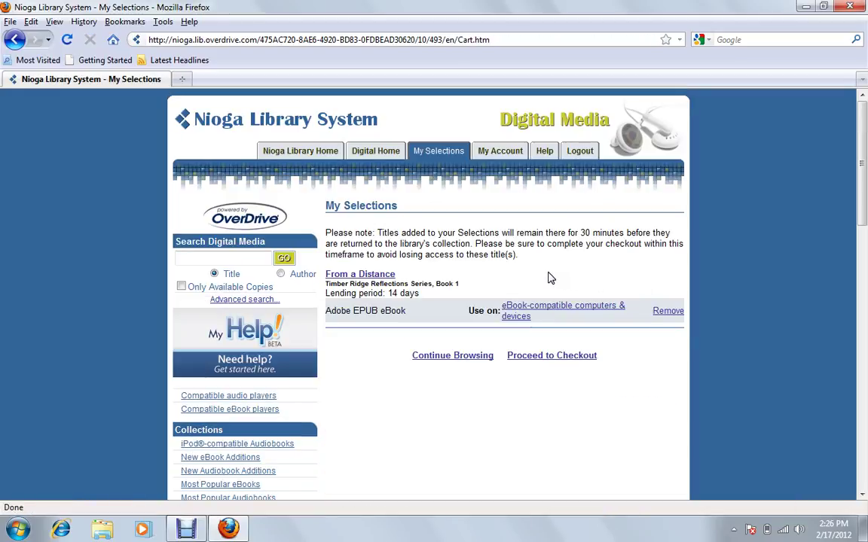
click(550, 360)
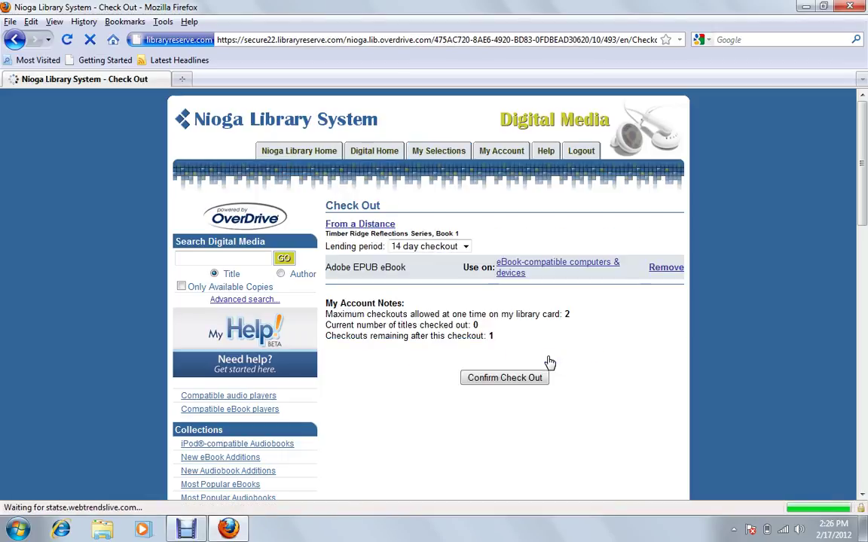
click(466, 248)
click(422, 260)
click(452, 247)
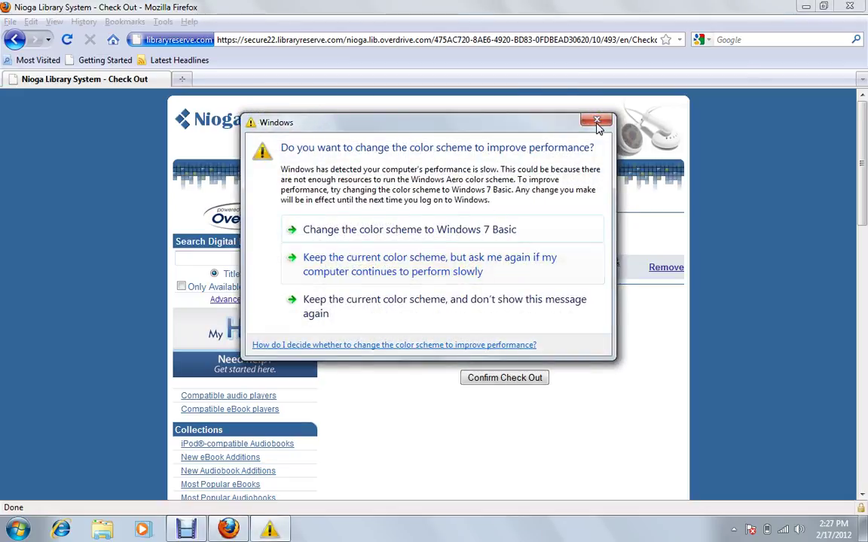
click(596, 122)
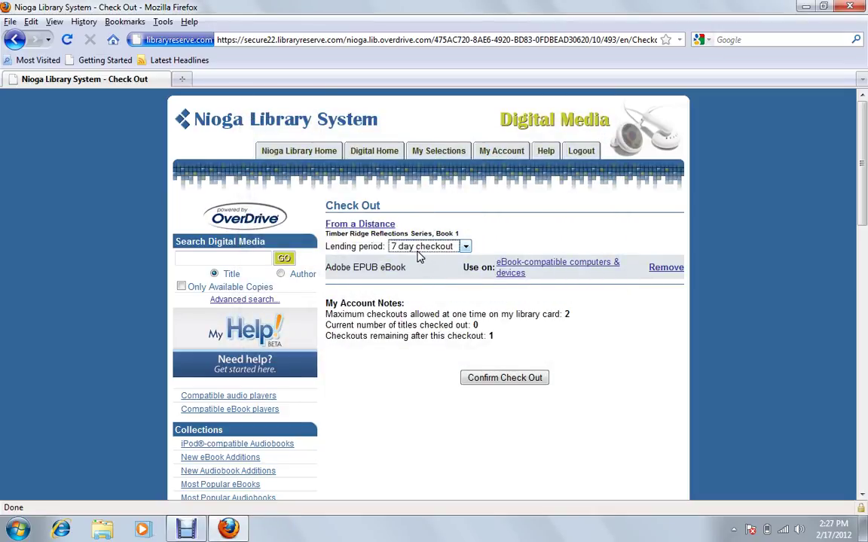
- Confirm checkout of 'From a Distance' and download it to open in Adobe Digital Editions
click(504, 378)
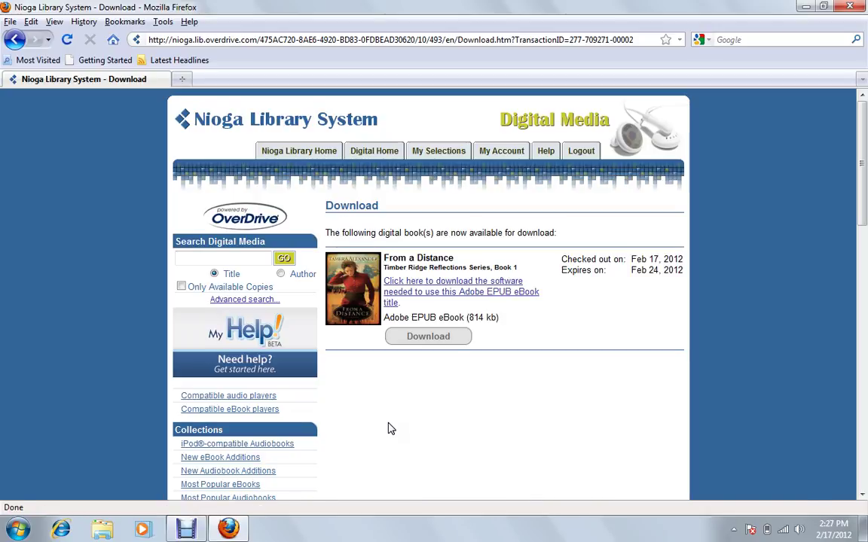
click(427, 339)
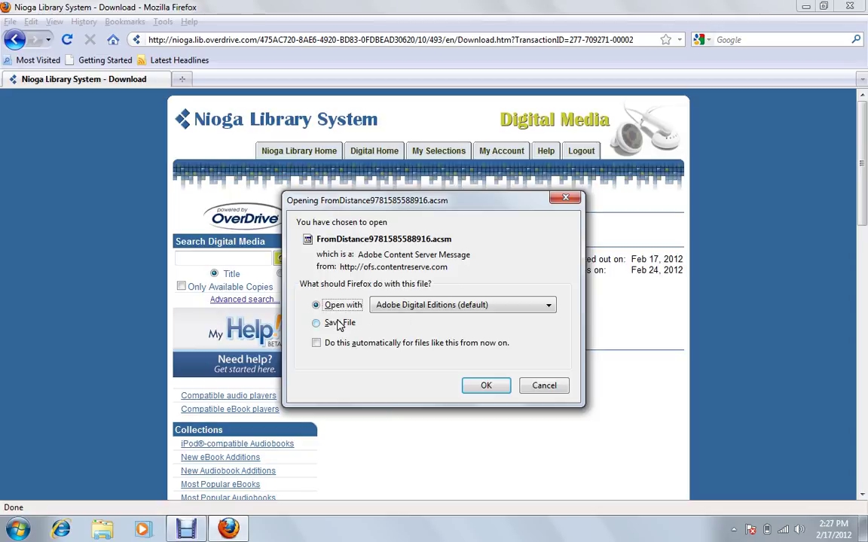
click(486, 385)
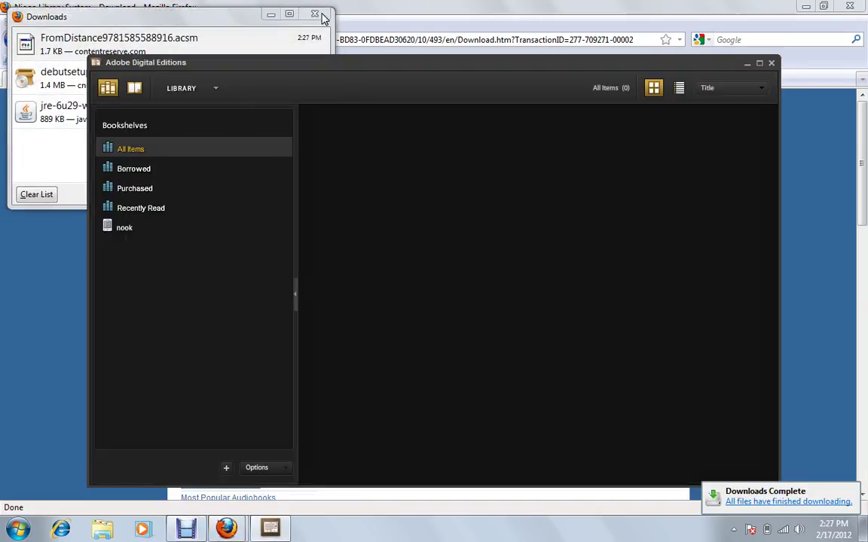
- Close the Firefox Downloads window and open 'From a Distance' from the ADE library
click(315, 15)
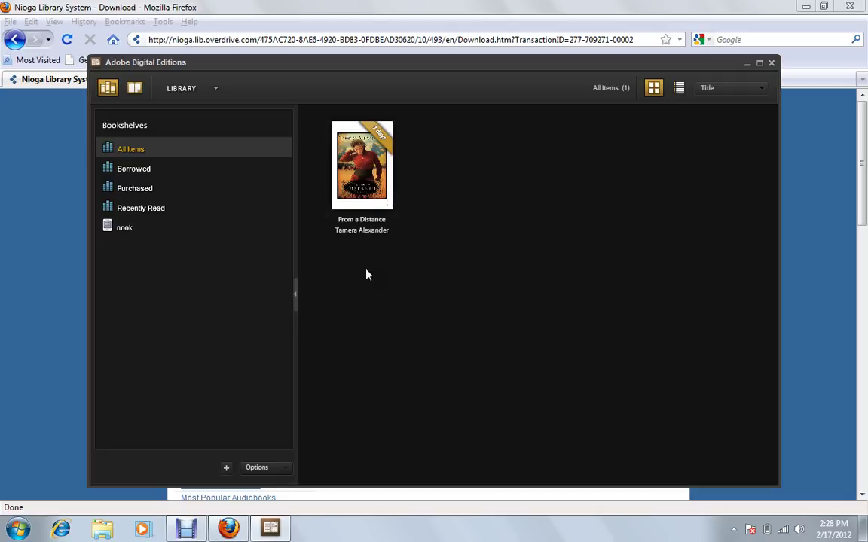
double_click(349, 236)
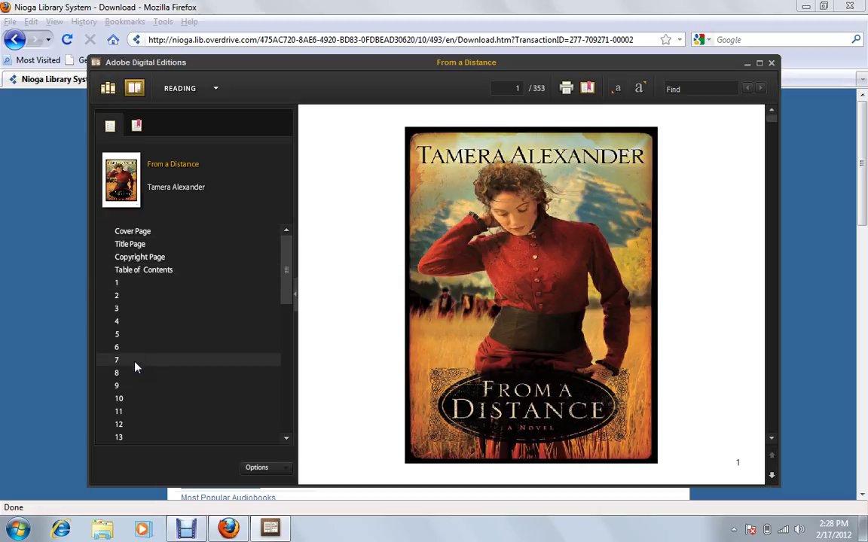
- Page forward through the front matter to the cataloging data on page 8 of 353
click(774, 442)
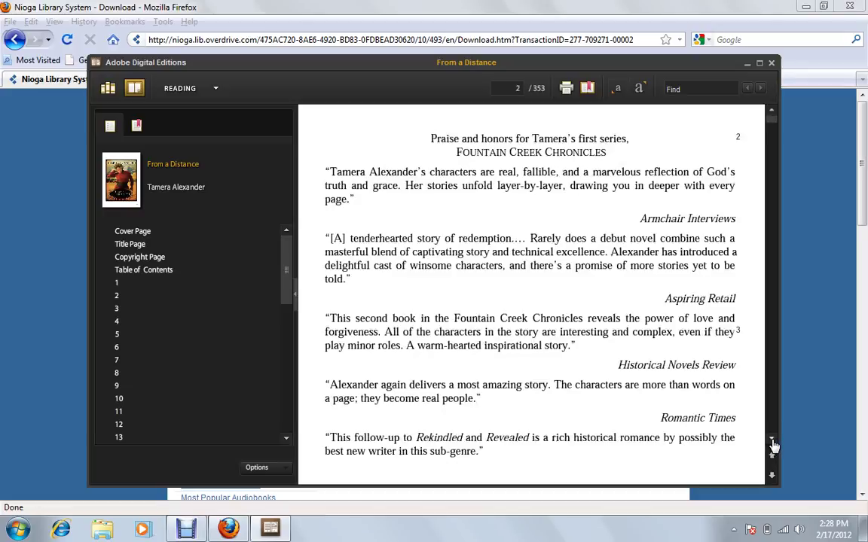
click(776, 444)
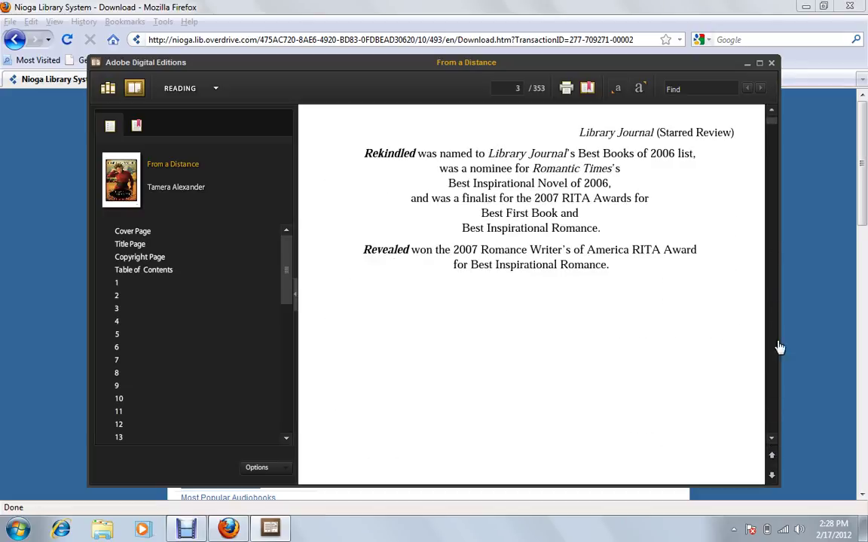
click(774, 444)
click(774, 444)
click(773, 445)
click(774, 445)
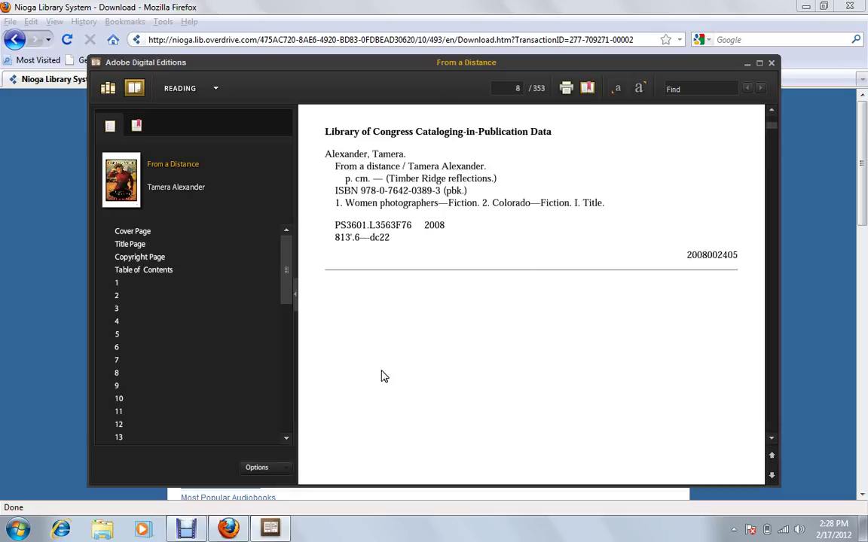
- Back in the library view, drag 'From a Distance' onto the nook bookshelf
click(109, 90)
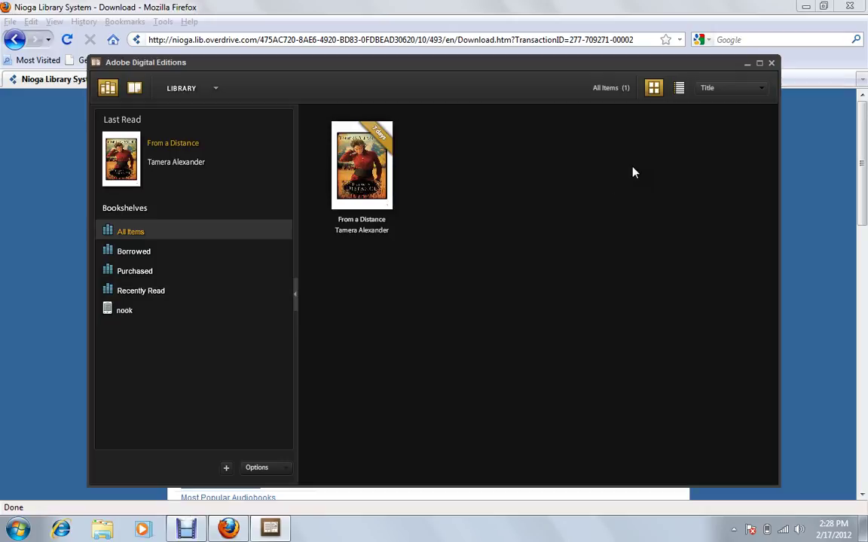
click(376, 186)
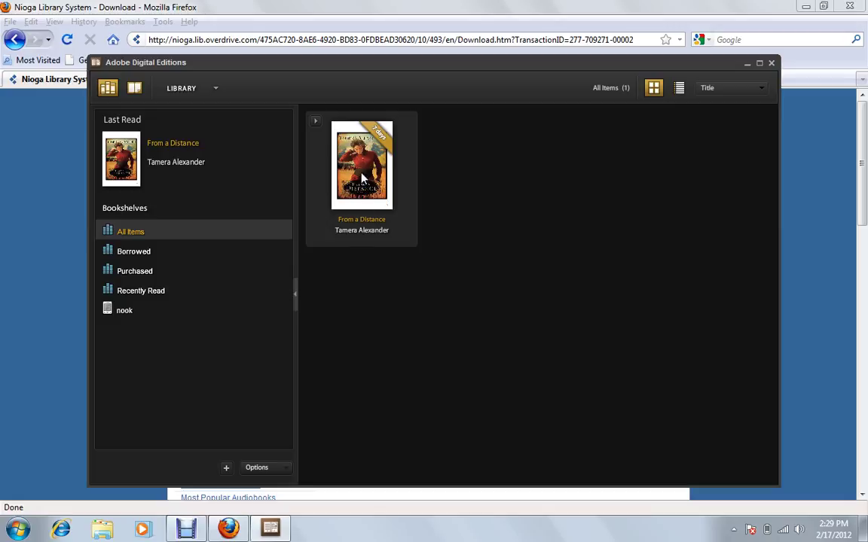
drag(362, 178, 130, 315)
click(126, 315)
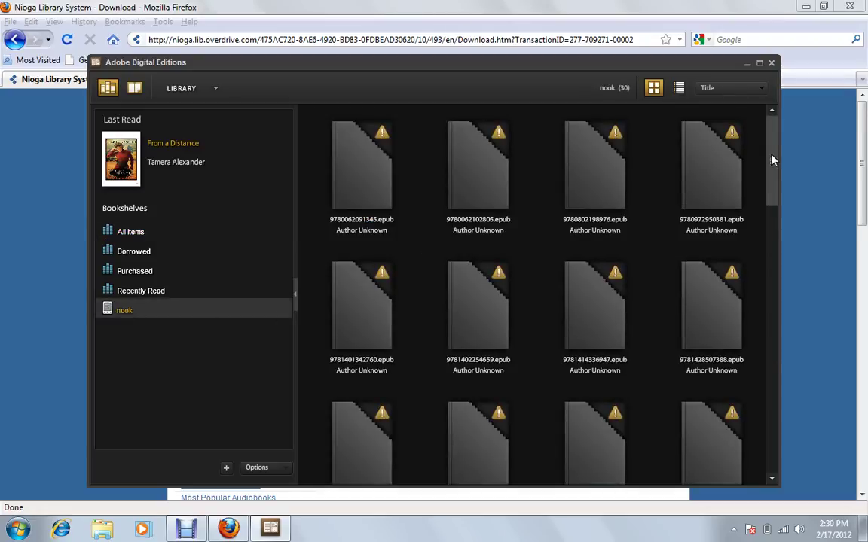
drag(772, 160, 776, 285)
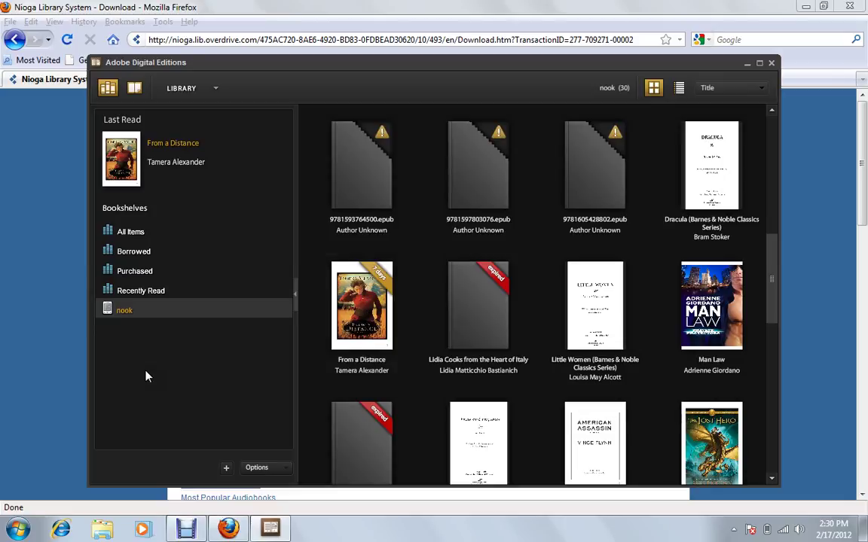
click(130, 231)
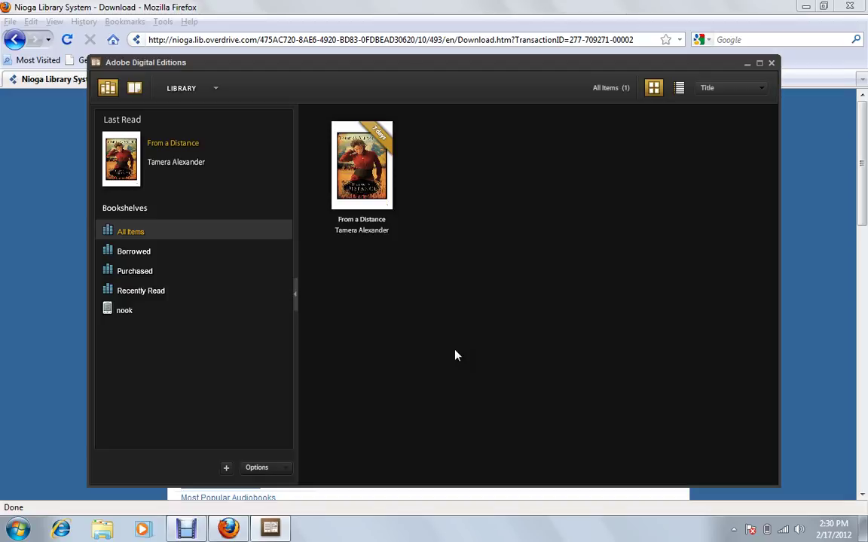
click(734, 530)
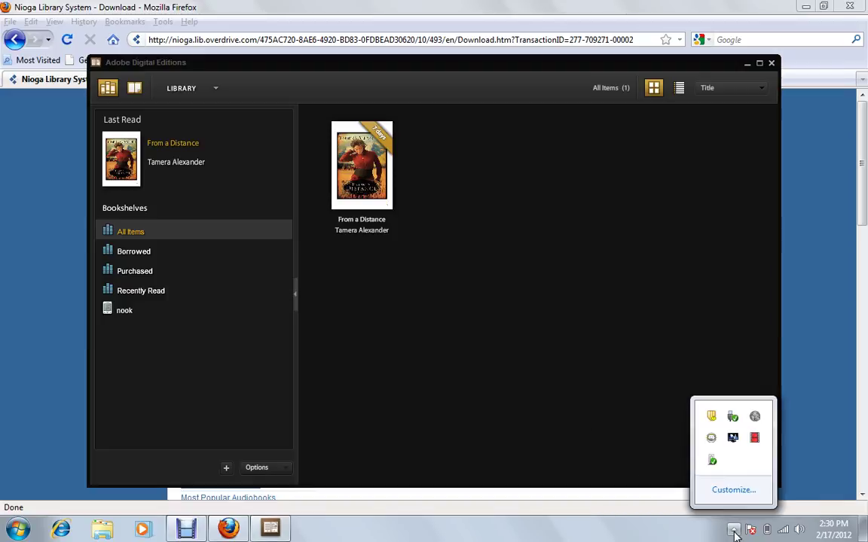
click(733, 422)
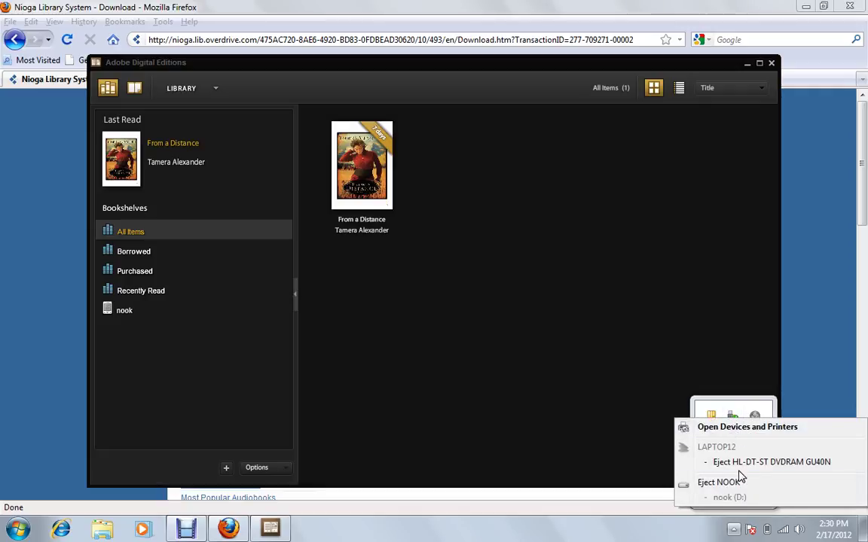
click(563, 453)
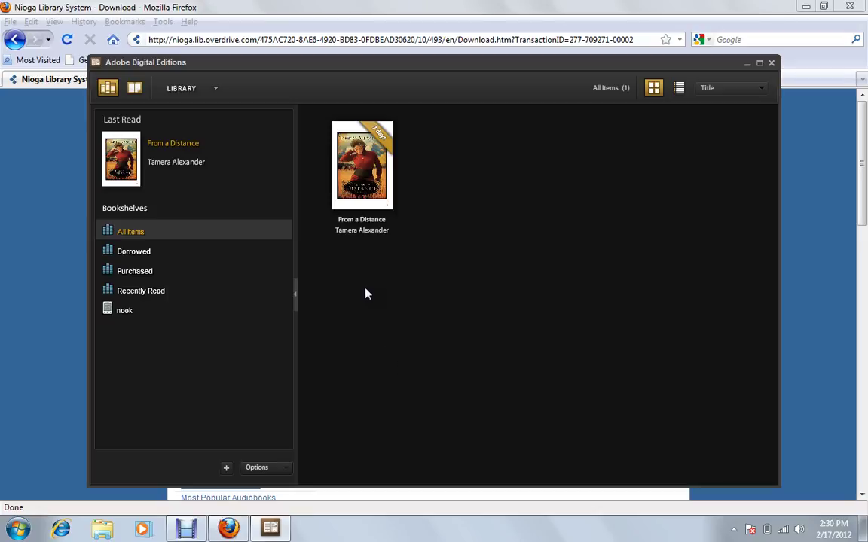
- Return 'From a Distance' early through its item options' Return Borrowed Item command
click(362, 194)
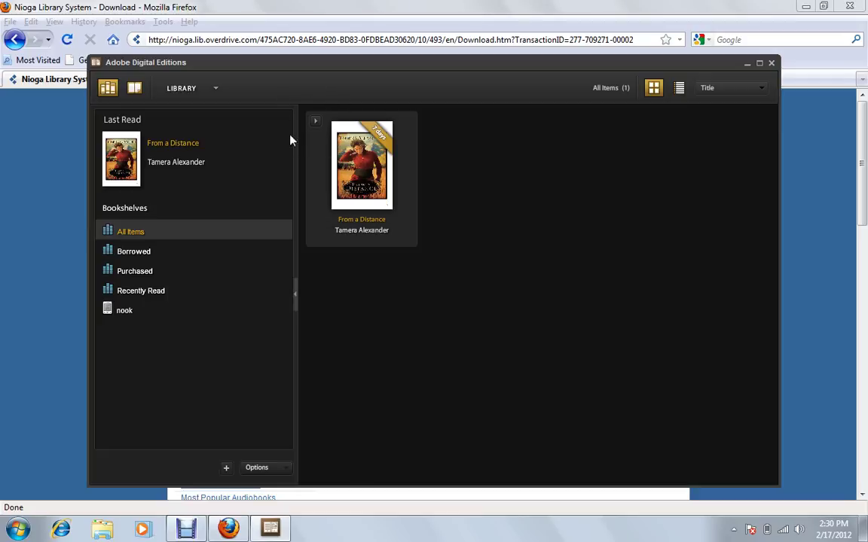
click(316, 123)
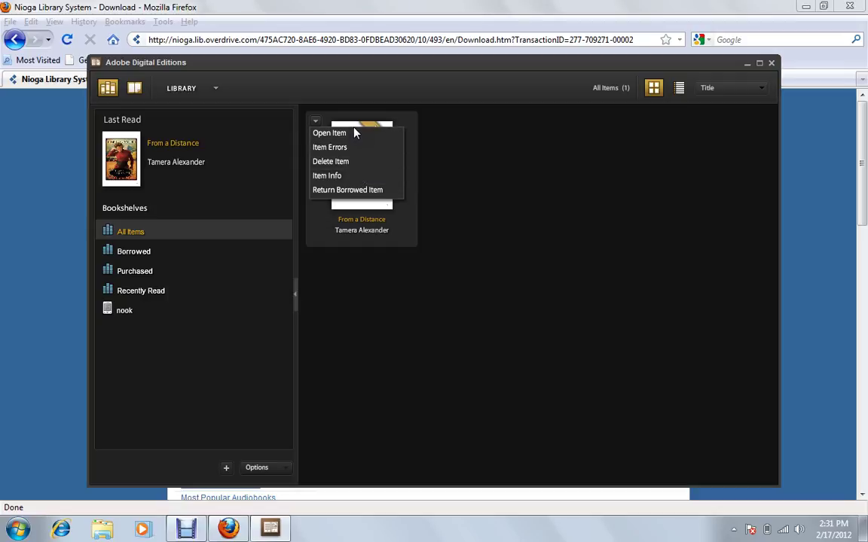
click(334, 191)
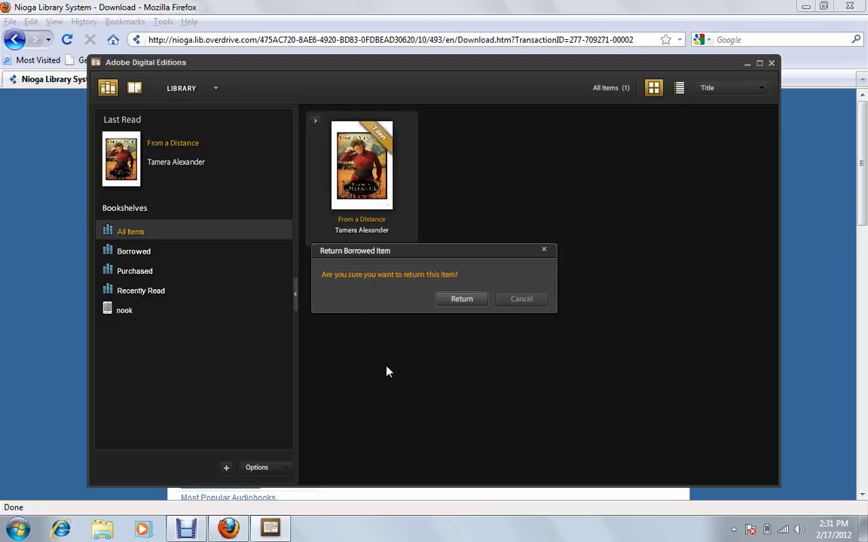
click(459, 301)
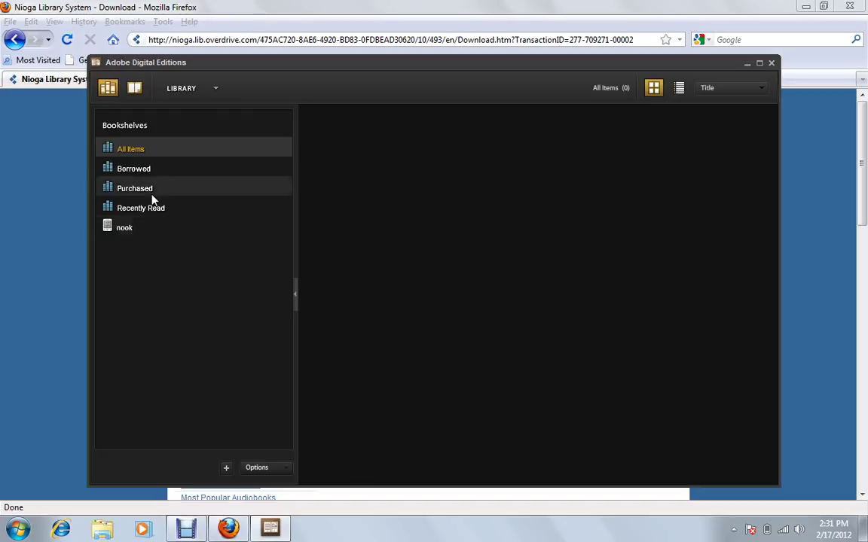
- On the nook shelf, delete 'From a Distance' from the nook
click(138, 228)
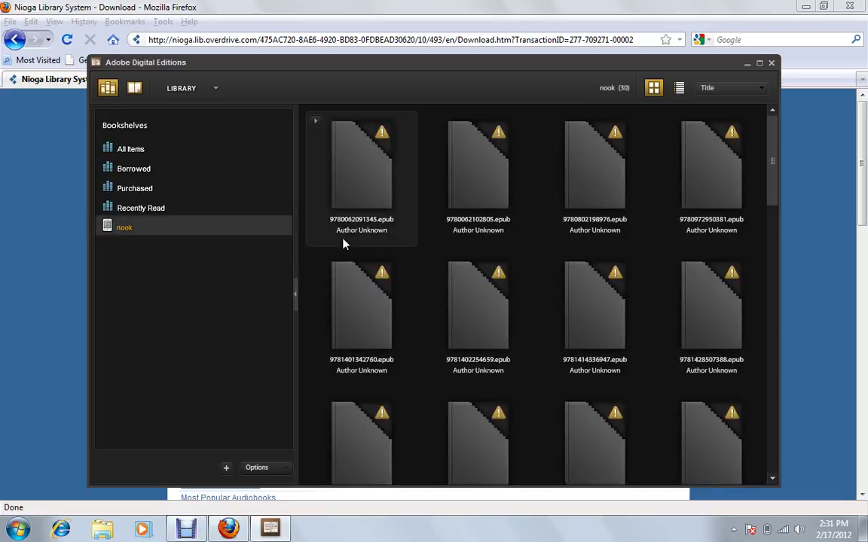
drag(774, 186, 780, 280)
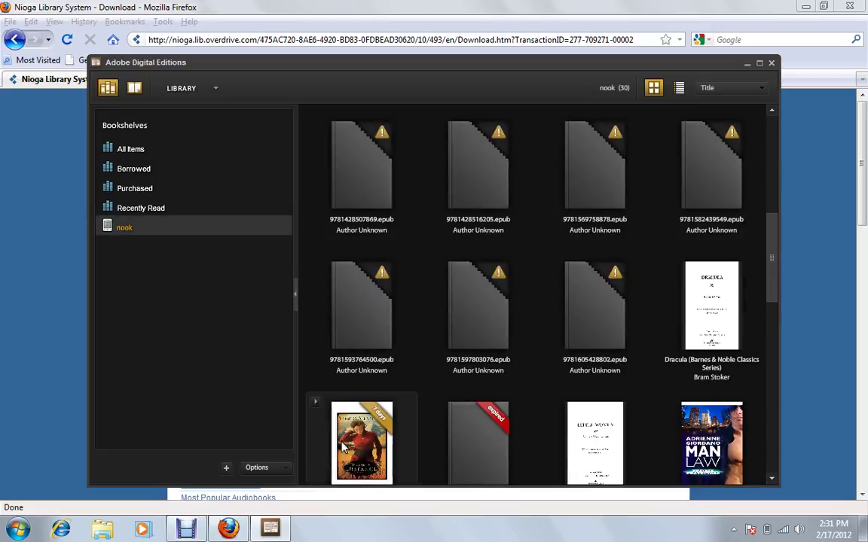
click(772, 479)
click(772, 479)
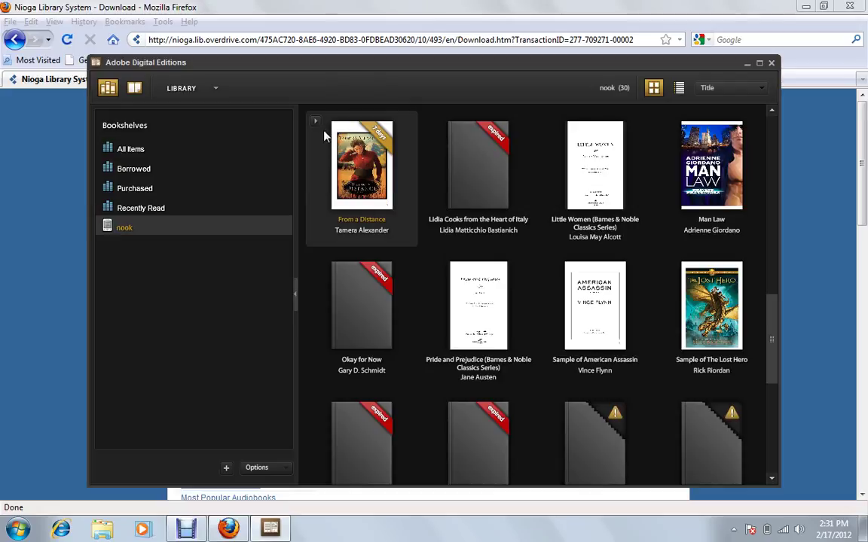
click(316, 122)
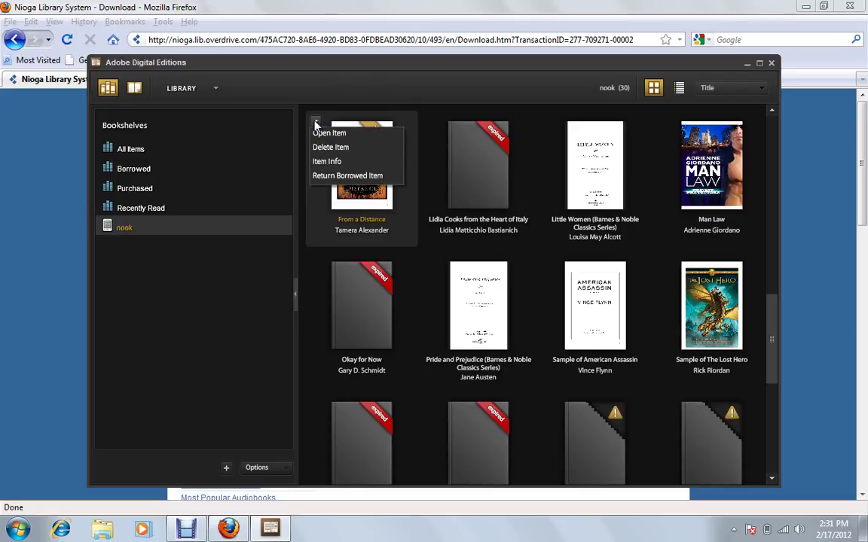
click(324, 147)
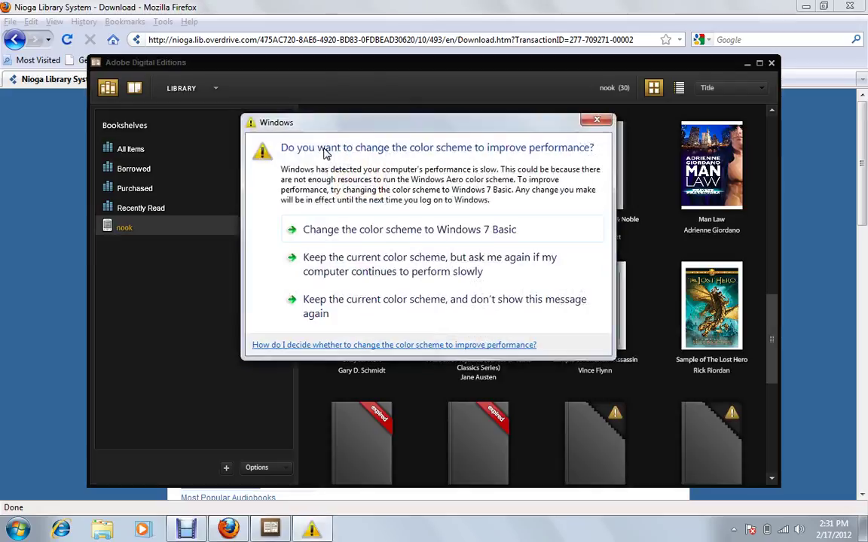
click(597, 121)
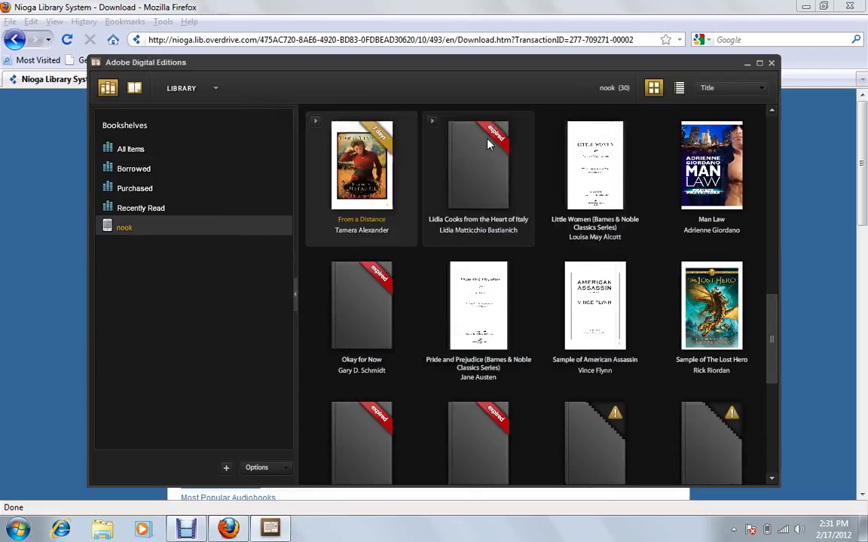
click(316, 122)
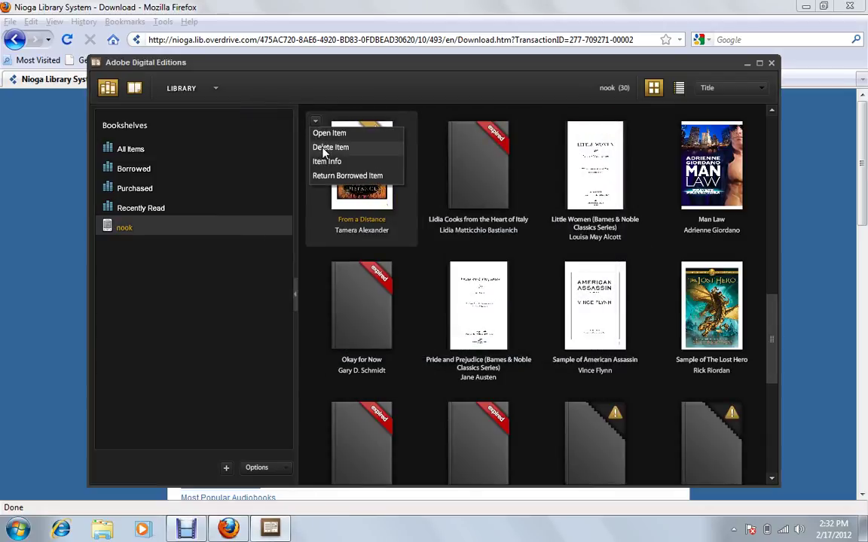
click(324, 148)
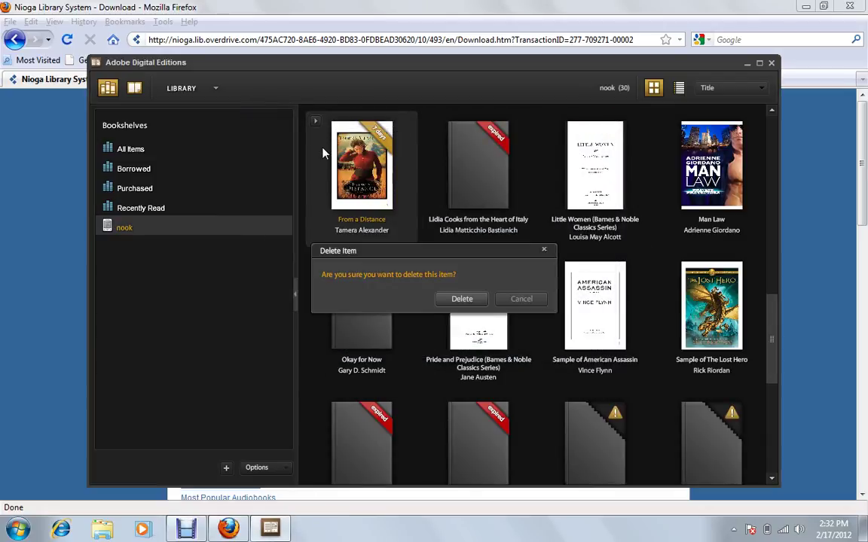
click(461, 299)
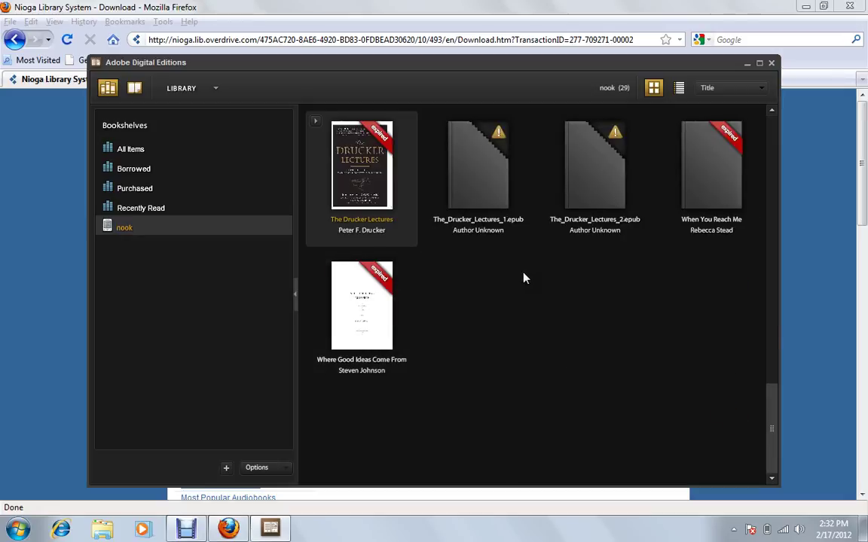
- Delete 9780062091345.epub from the nook, leaving 28 items, and return to All Items
scroll(515, 275, up, 10)
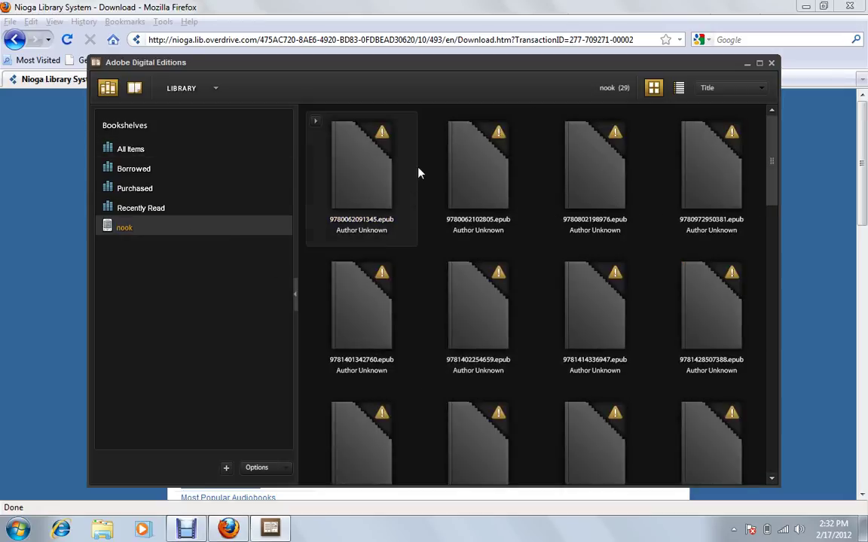
click(296, 119)
click(316, 121)
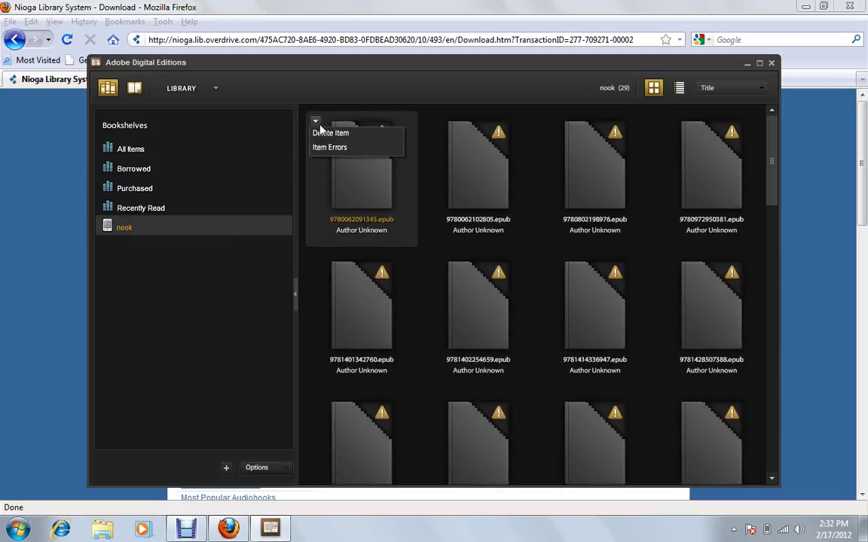
click(328, 136)
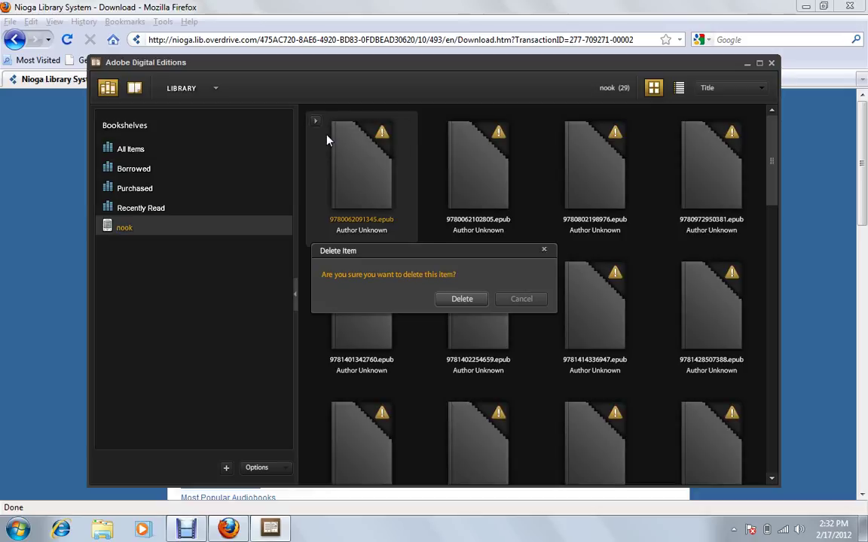
click(466, 300)
click(131, 151)
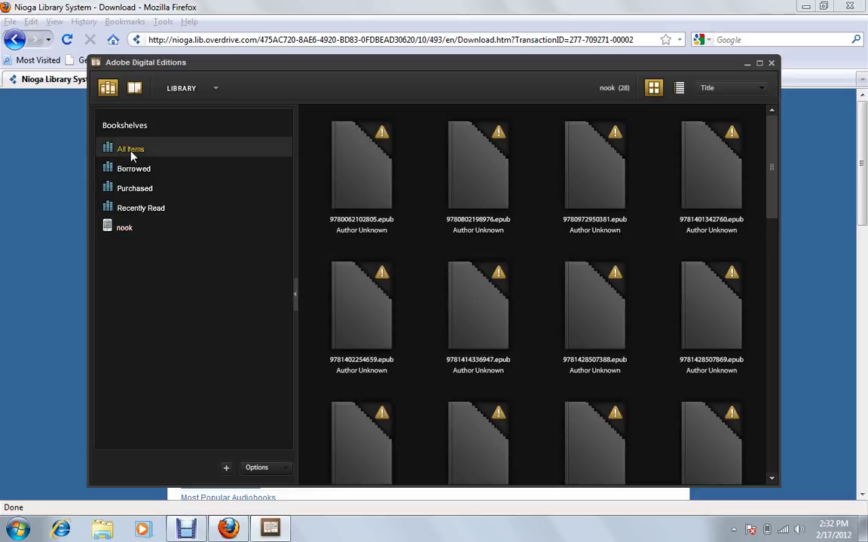